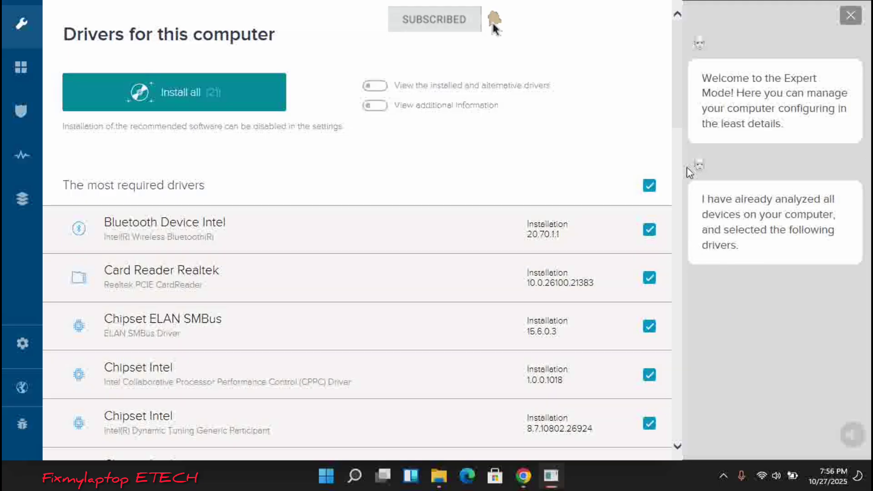
Step: Clear all the most required drivers, then tick only Bluetooth Device Intel and Card Reader Realtek
drag(687, 104, 669, 129)
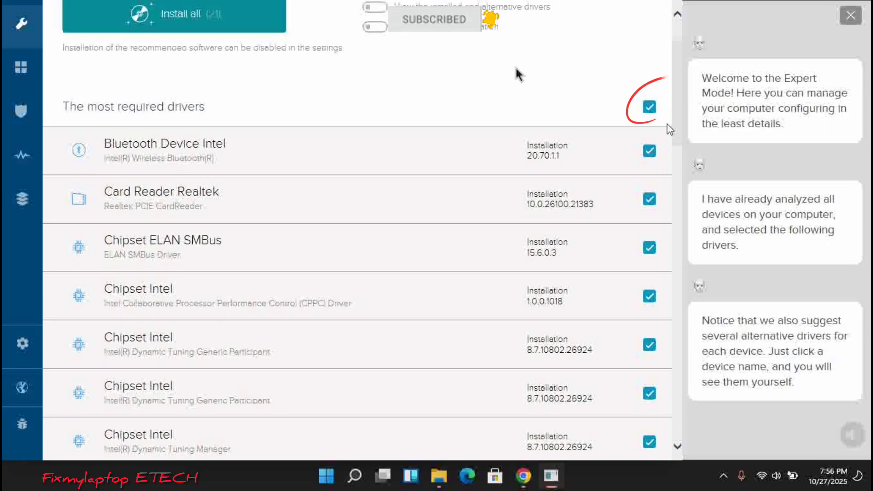
click(650, 109)
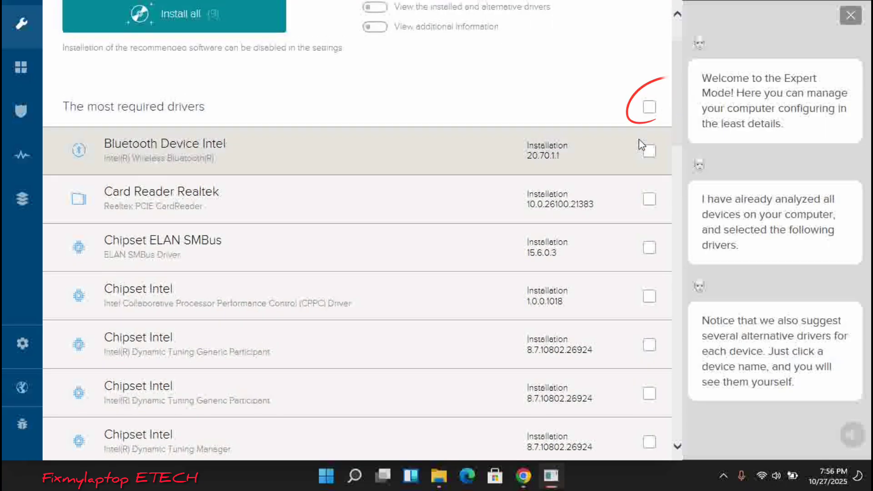
click(648, 152)
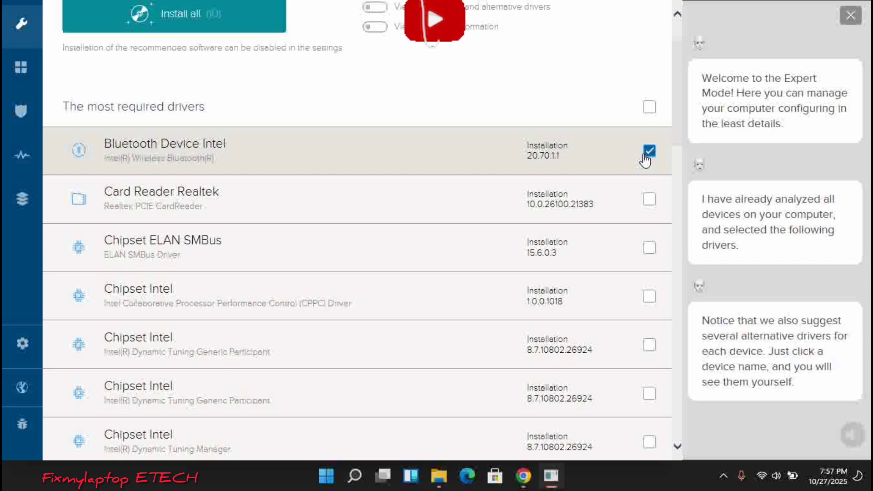
click(726, 485)
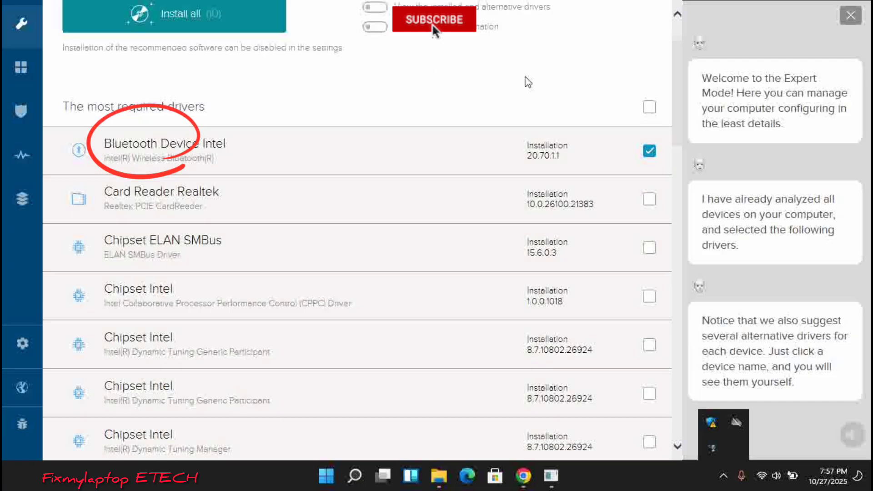
click(526, 82)
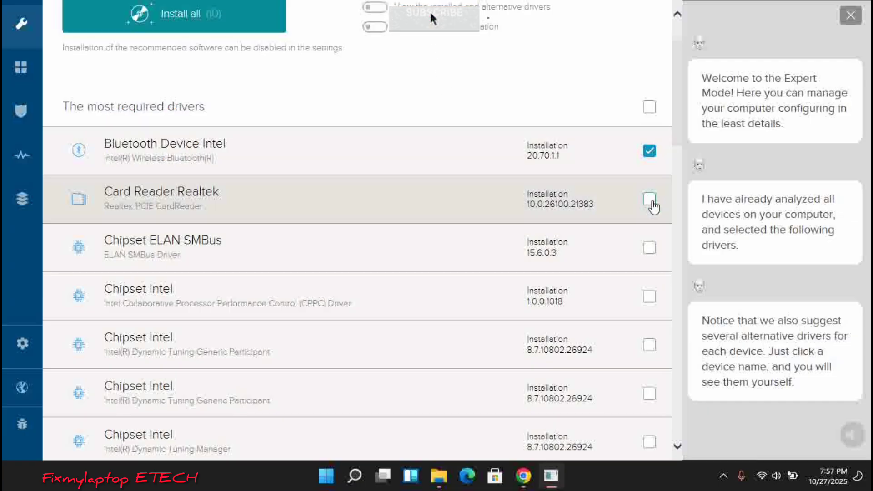
click(651, 200)
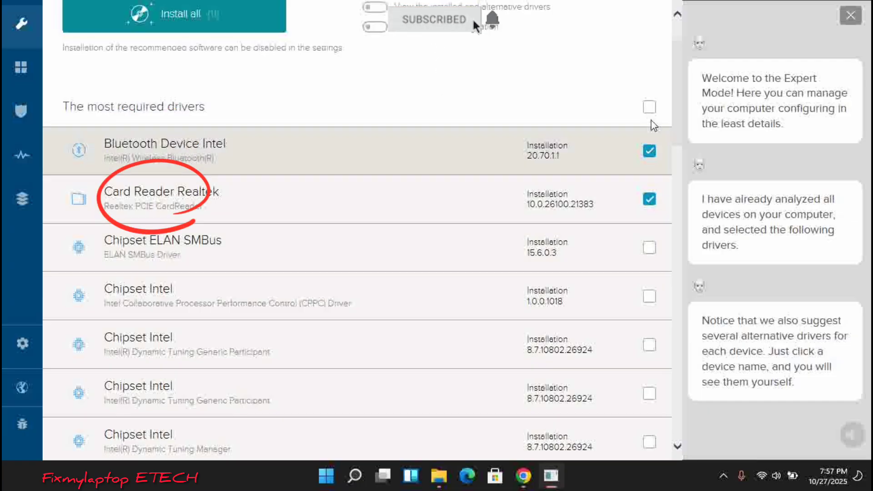
drag(680, 73, 678, 157)
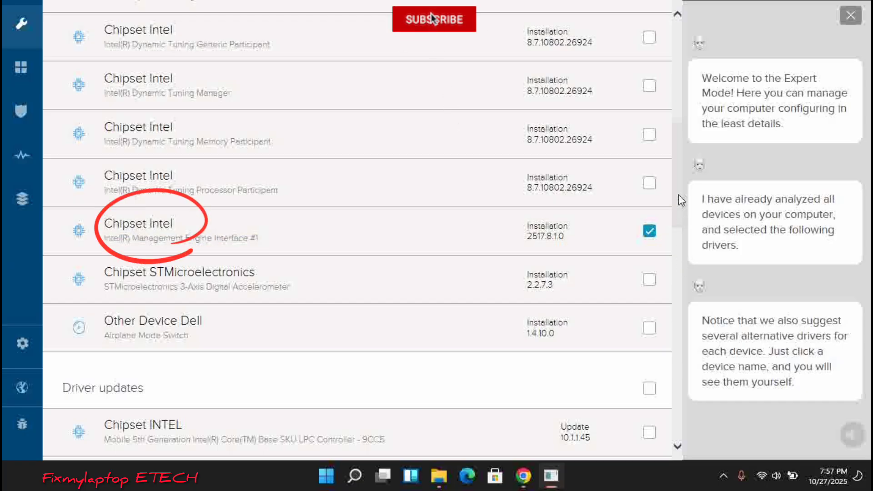
Step: Tick the Video Card Intel driver update and untick all four driver toolkits
mouse_move(679, 195)
mouse_down()
mouse_move(683, 221)
mouse_move(666, 278)
mouse_move(681, 288)
mouse_move(676, 328)
mouse_up()
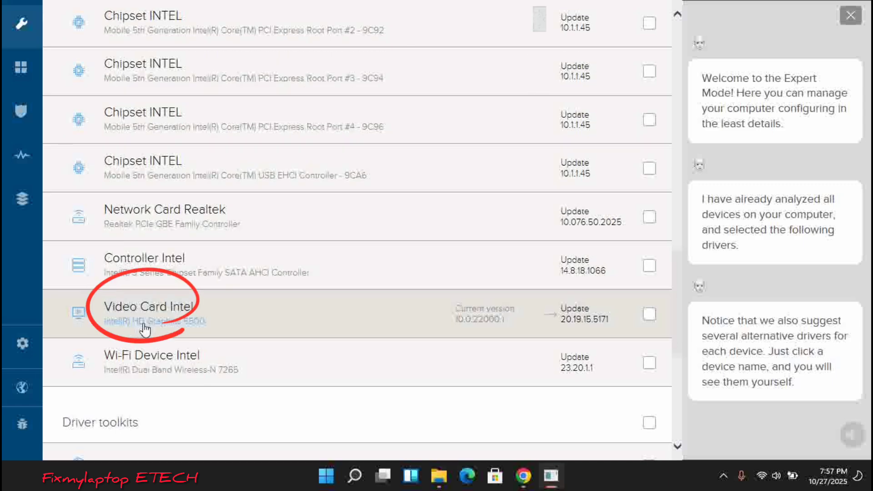
click(649, 314)
drag(677, 274, 681, 338)
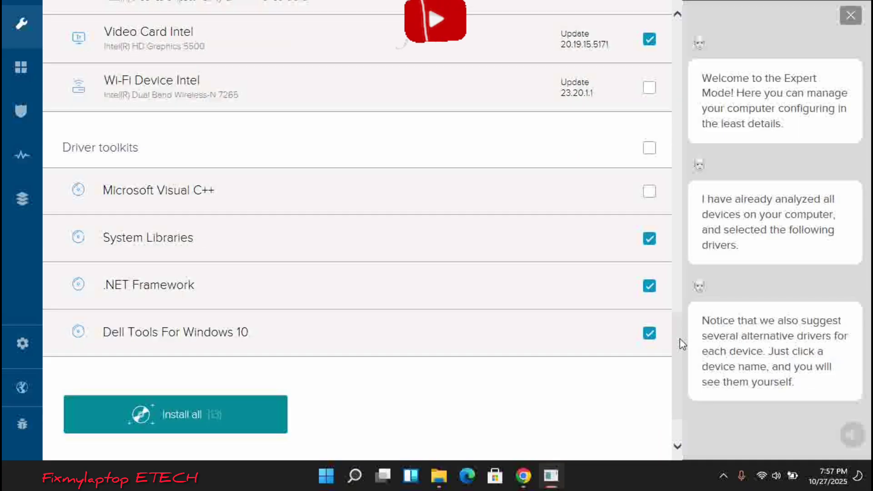
click(650, 148)
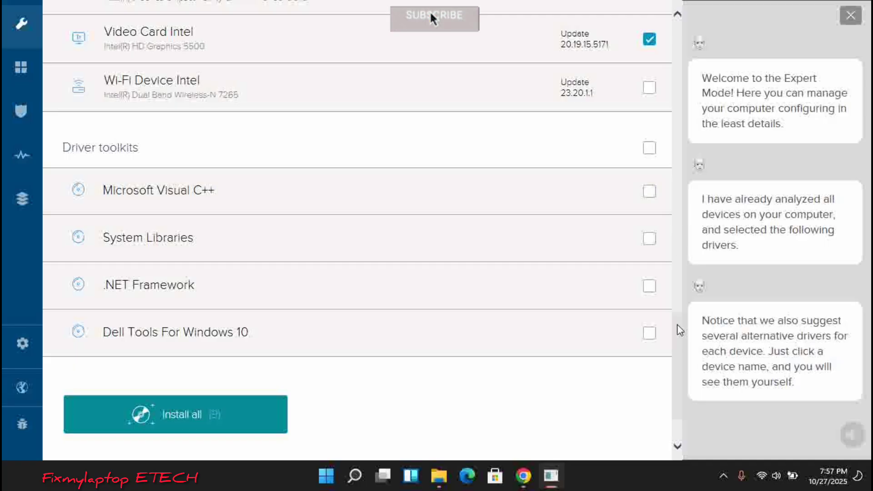
drag(677, 326, 674, 30)
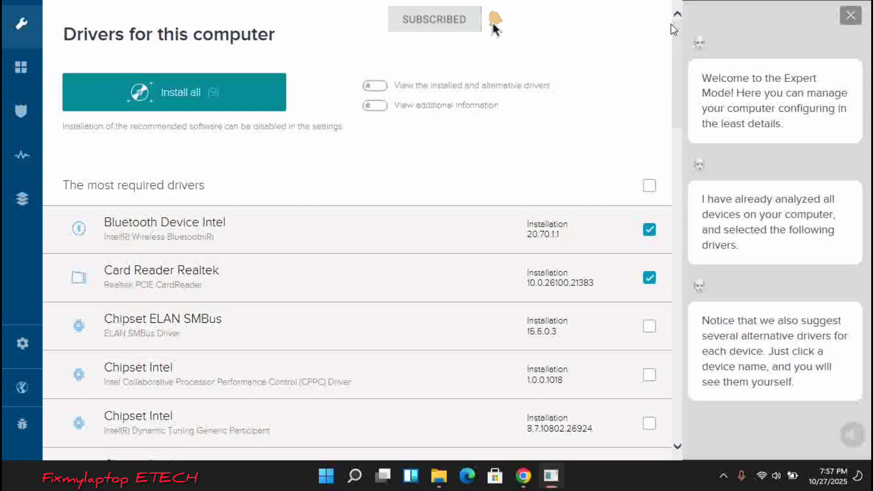
Step: Untick the 360 Total Security offer on the Protect page and show the computer diagnostics summary
click(25, 113)
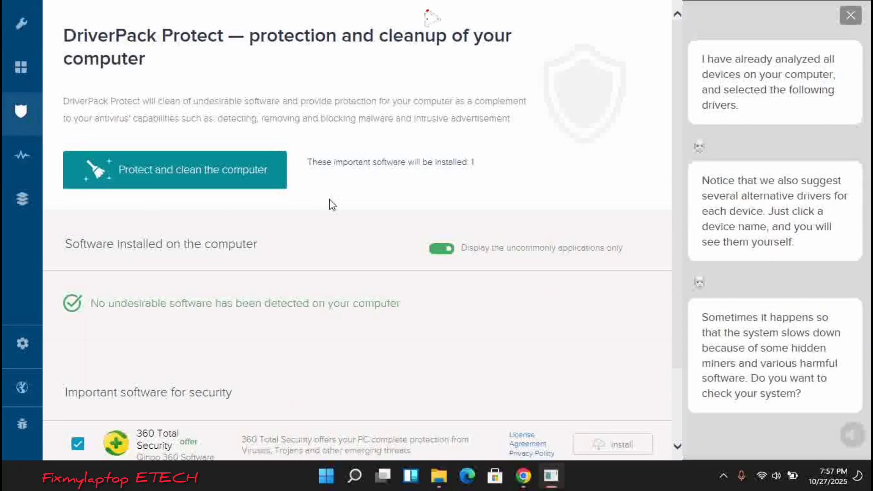
scroll(678, 81, down, 2)
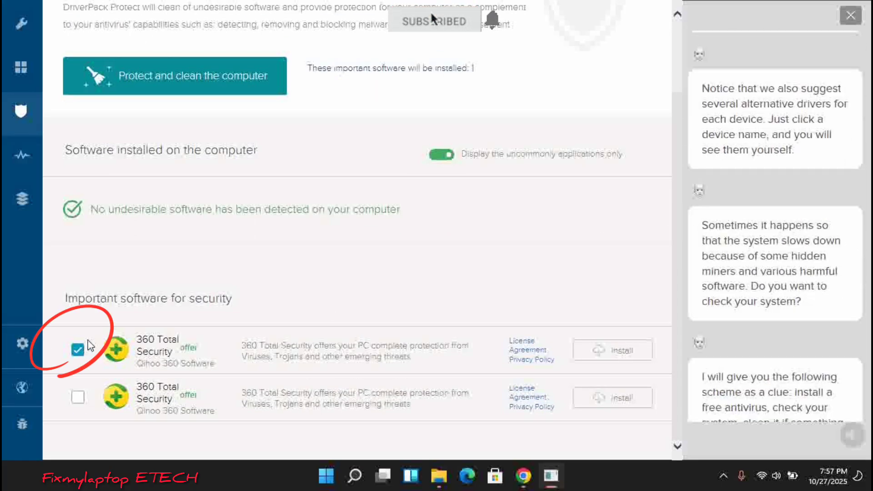
click(78, 351)
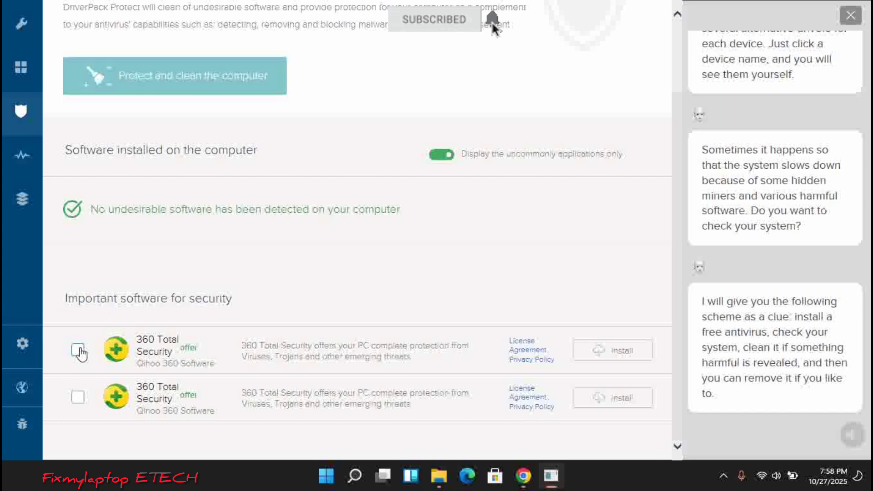
click(33, 158)
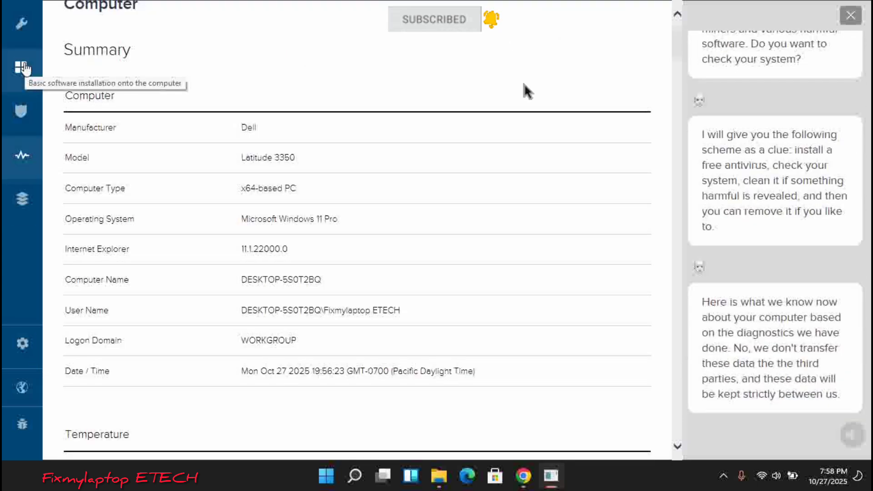
Step: Leave all software recommended by DriverPack unticked and go back to the drivers list
click(25, 68)
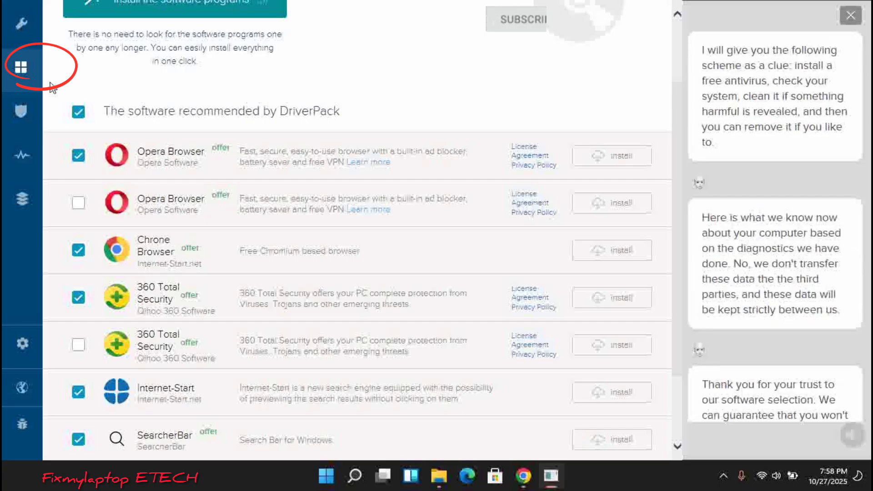
click(78, 112)
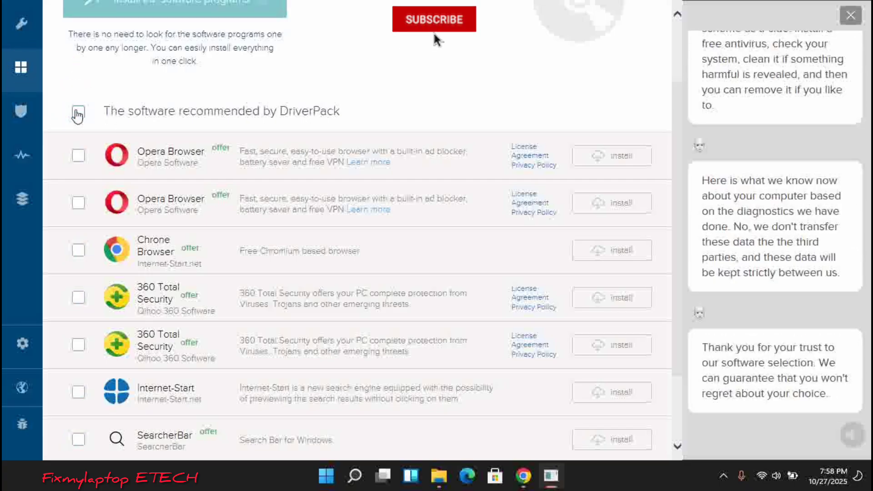
click(78, 113)
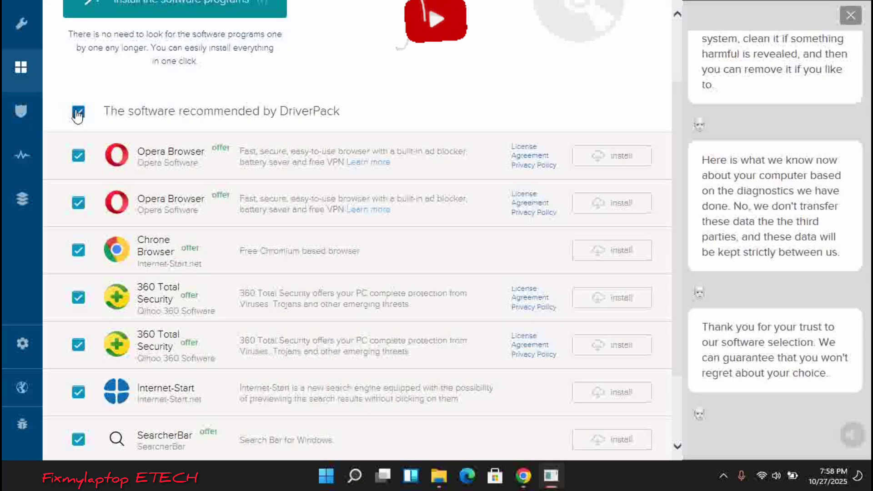
click(78, 112)
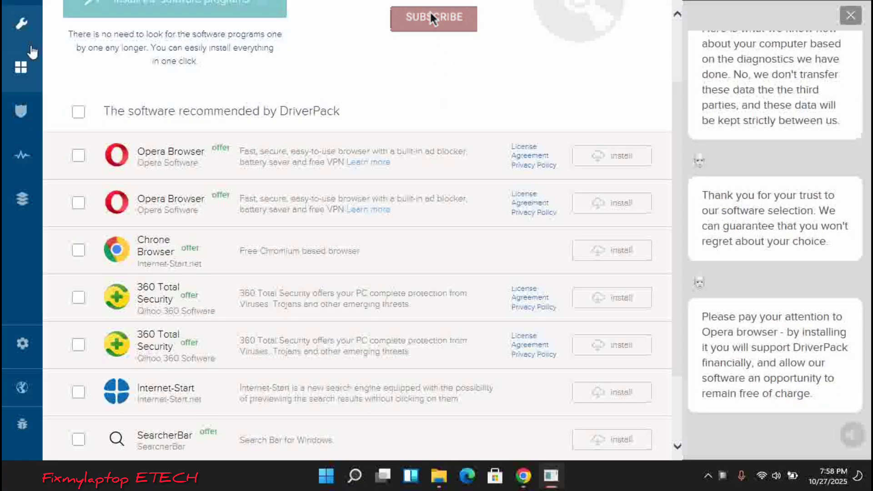
click(23, 30)
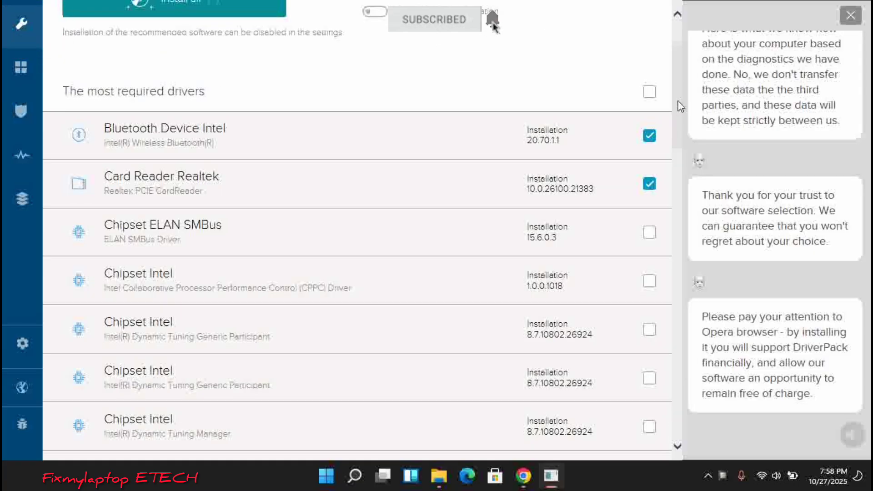
Step: Start Install all from the top of the drivers page for the selected drivers
scroll(679, 58, up, 3)
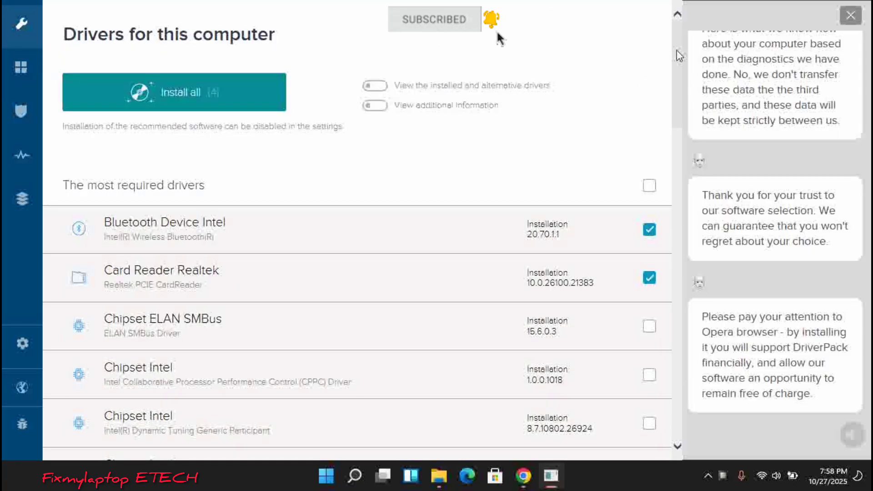
click(185, 89)
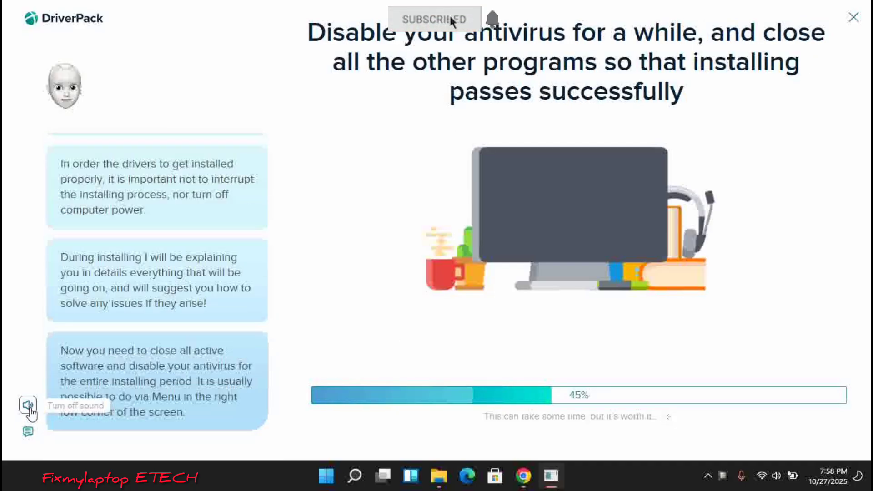
Step: Mute the installer's spoken narration and reveal the hidden tray icons for Windows Security
click(28, 406)
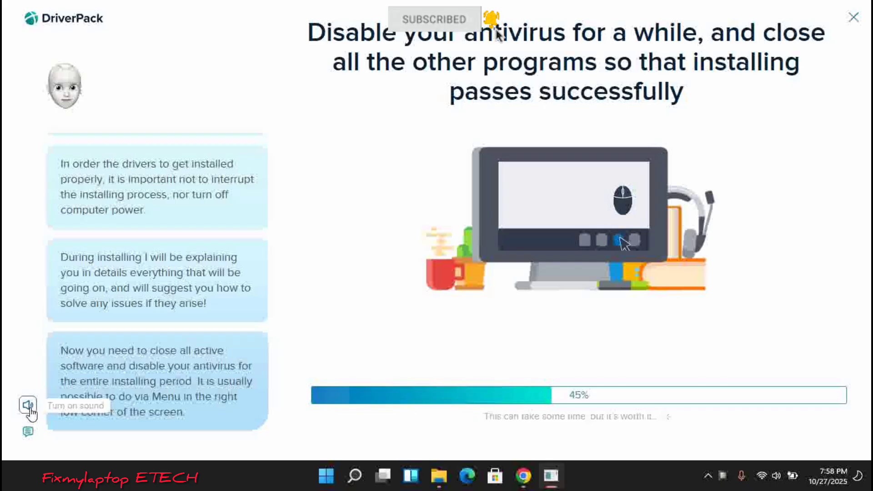
click(28, 406)
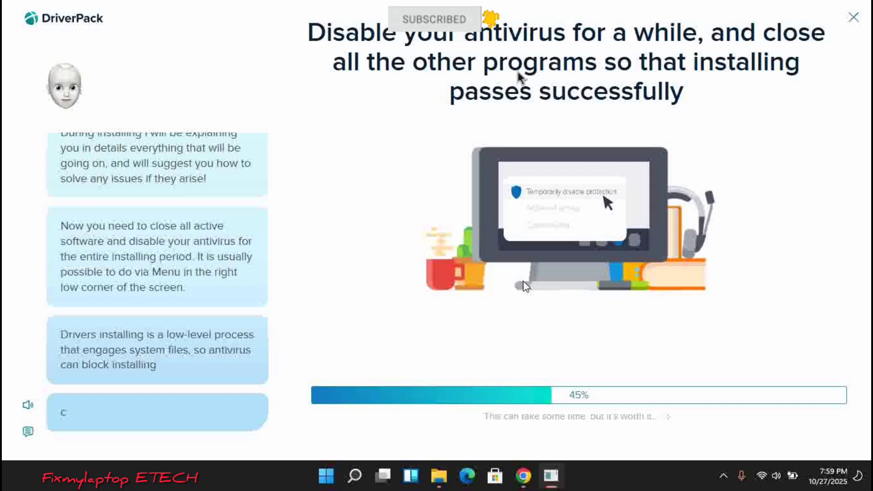
click(726, 478)
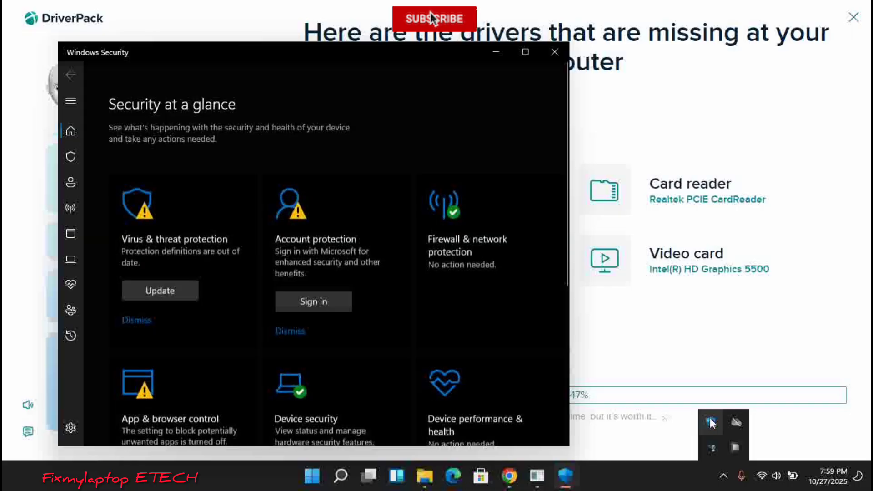
Step: Switch Real-time protection Off in Virus & threat protection settings, then close Windows Security
click(77, 157)
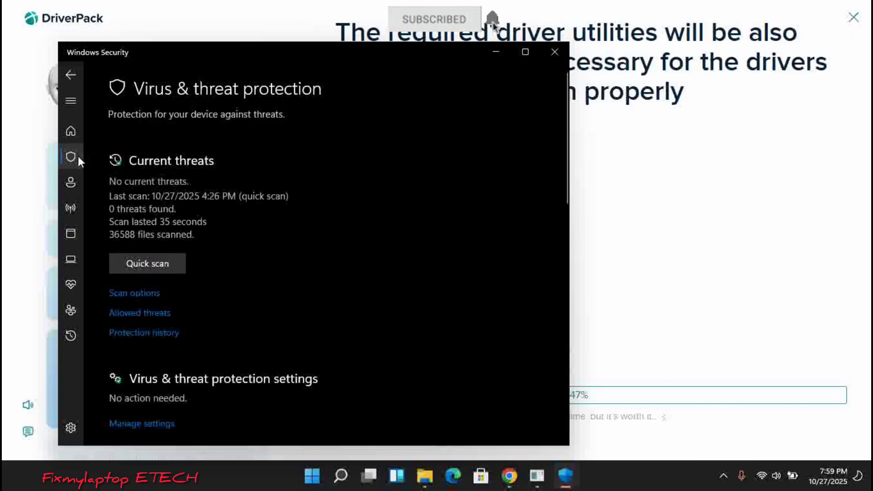
click(131, 427)
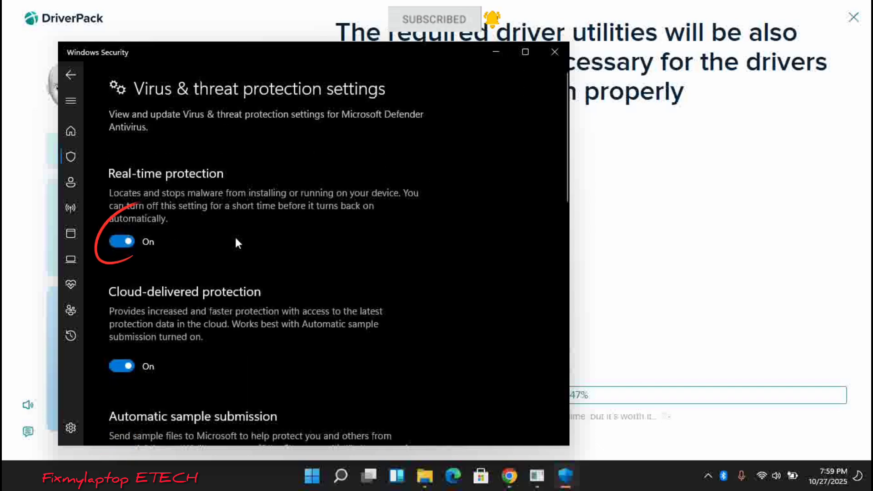
click(130, 241)
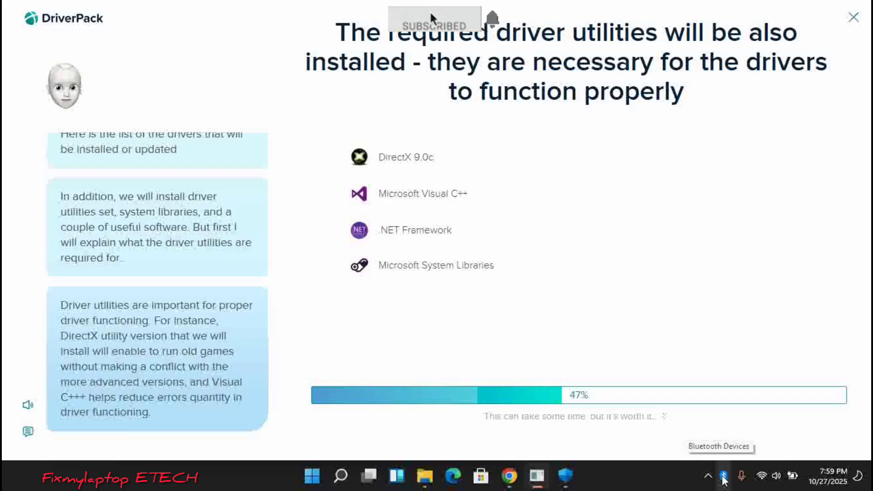
drag(724, 476, 712, 481)
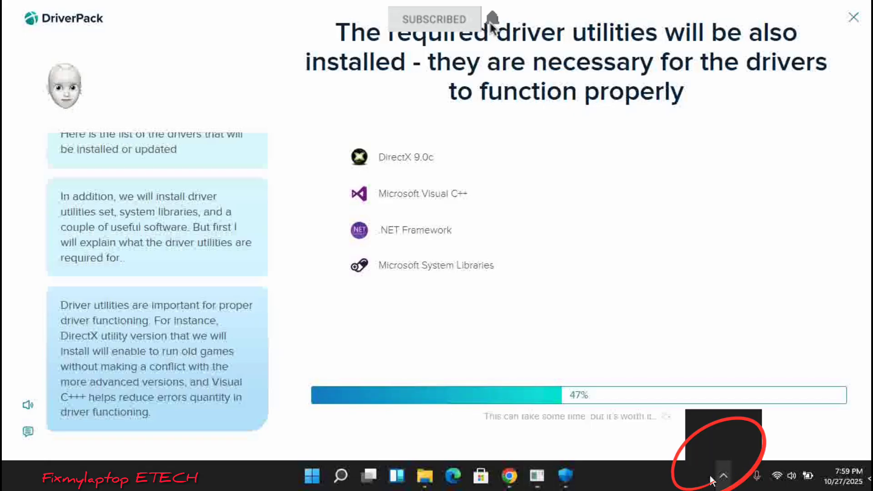
click(571, 479)
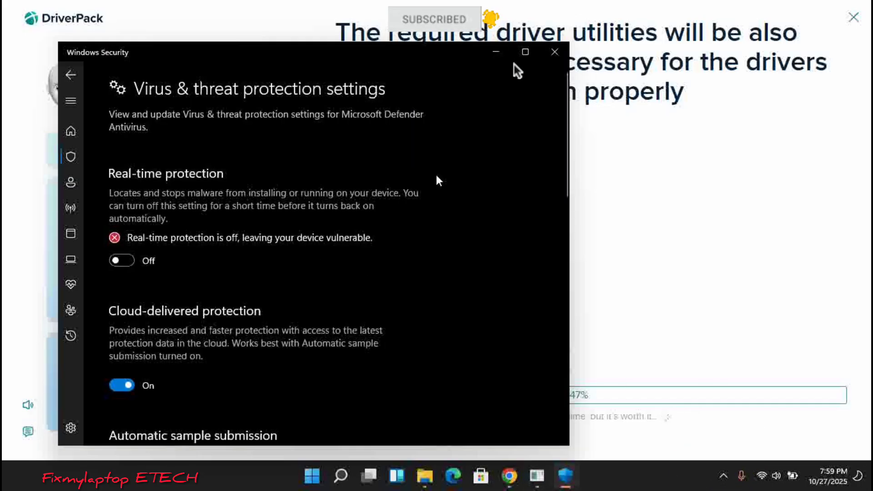
click(556, 52)
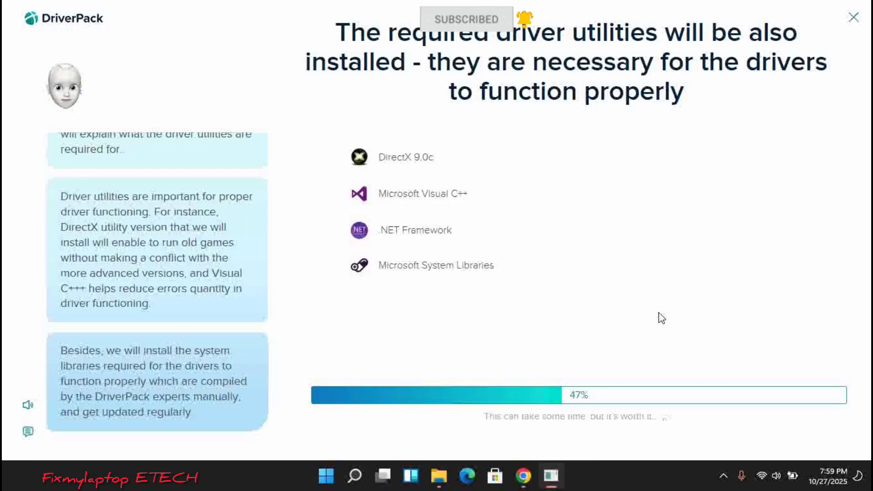
click(725, 477)
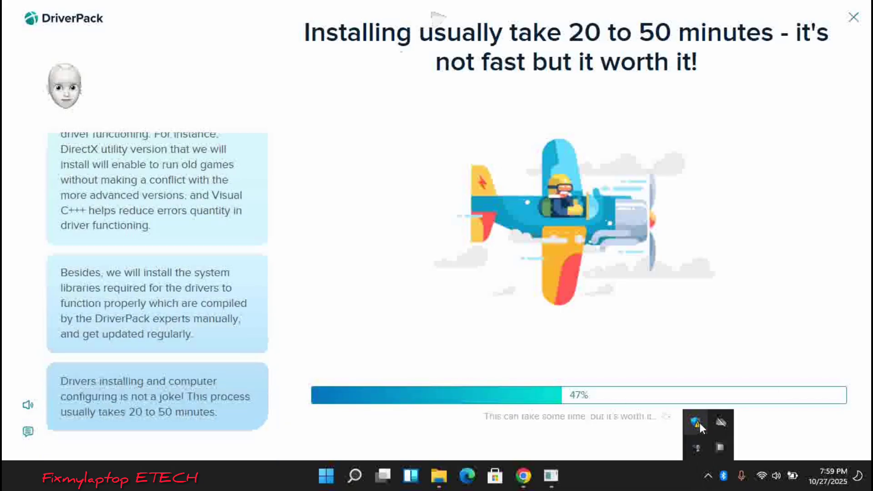
click(699, 422)
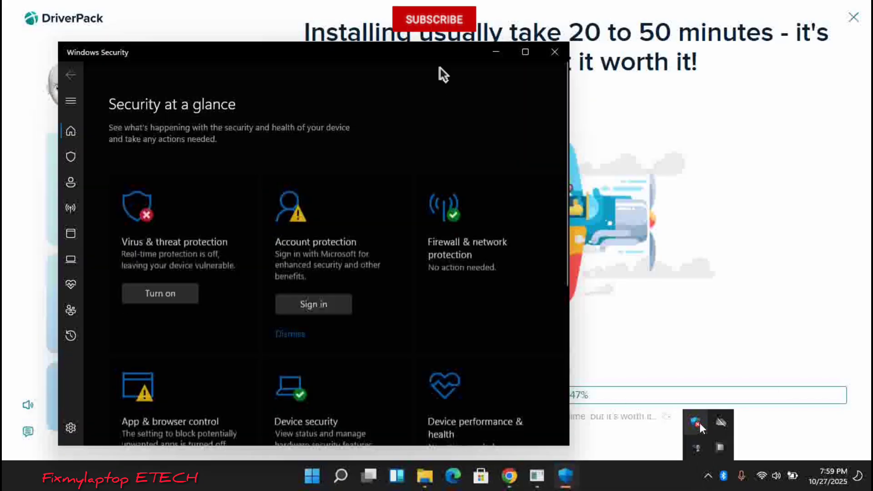
click(71, 157)
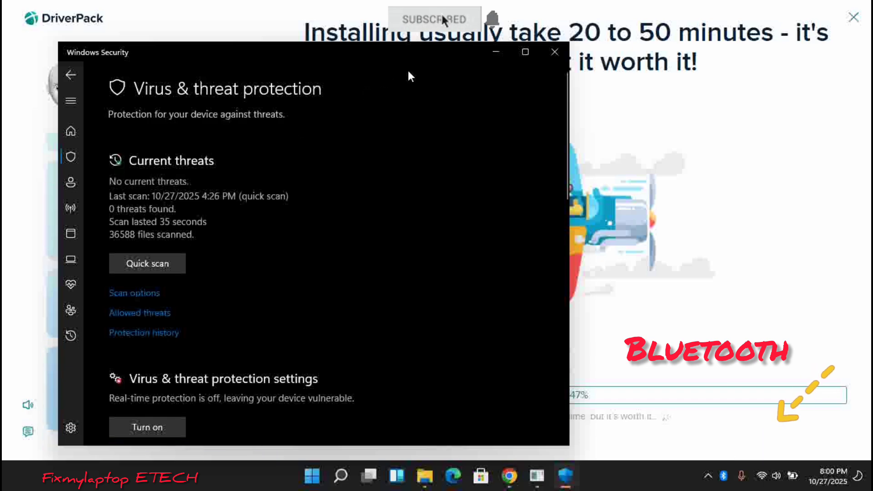
click(555, 52)
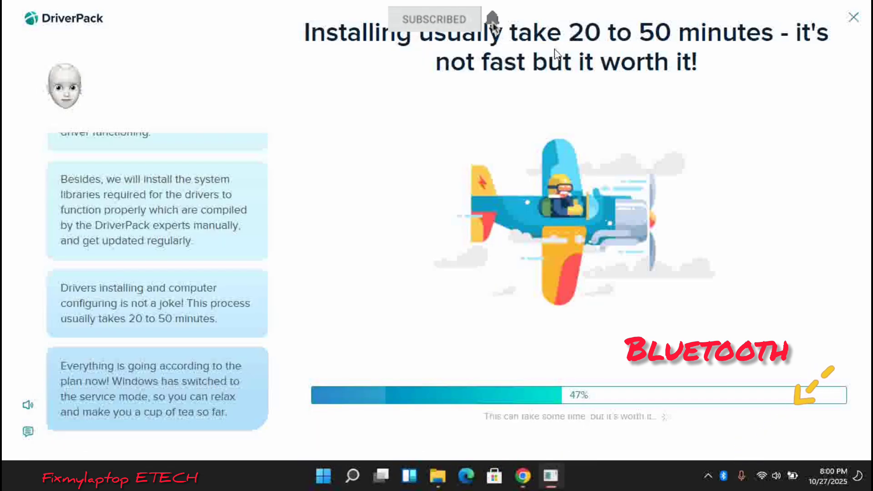